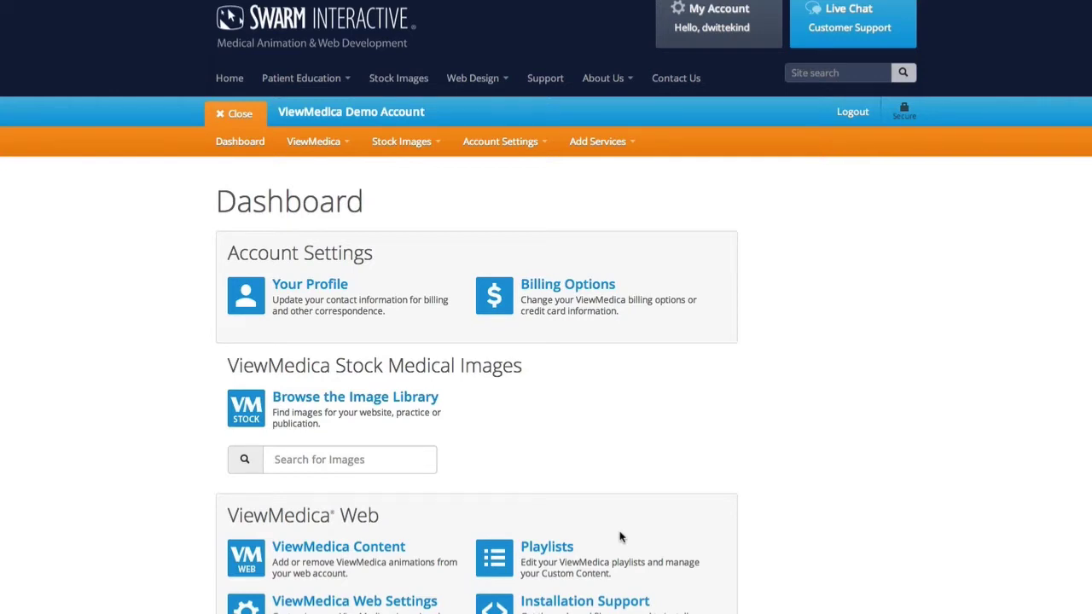
# Go from the Dashboard to the ViewMedica Web Playlists page
pyautogui.click(547, 549)
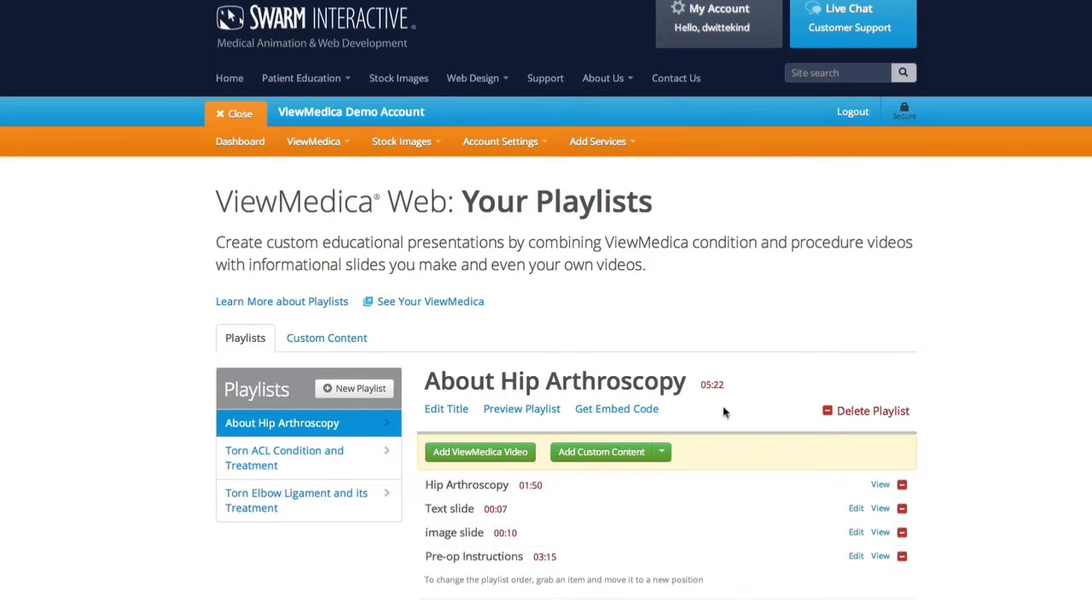
# Create and save a new playlist titled 'Total Knee Replacement'
pyautogui.click(357, 392)
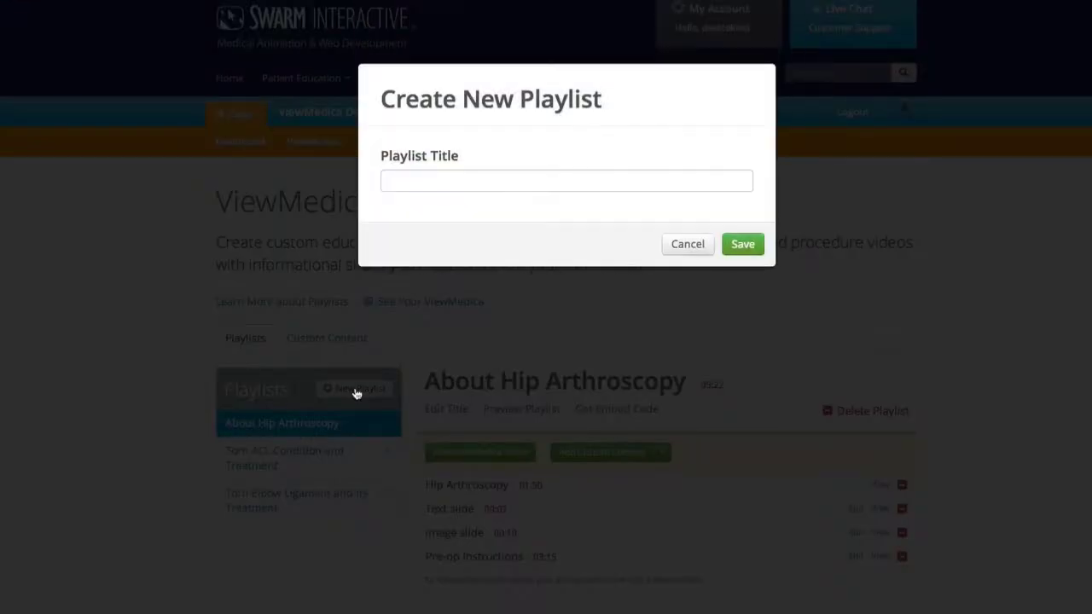
pyautogui.click(475, 182)
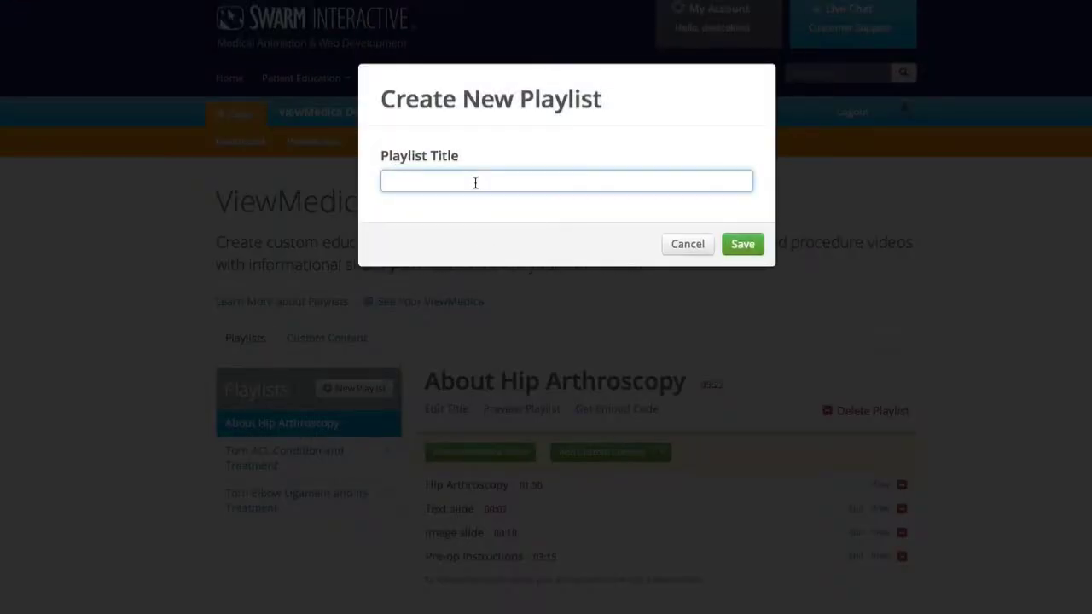
pyautogui.write('Total Knee Replacement')
pyautogui.click(743, 245)
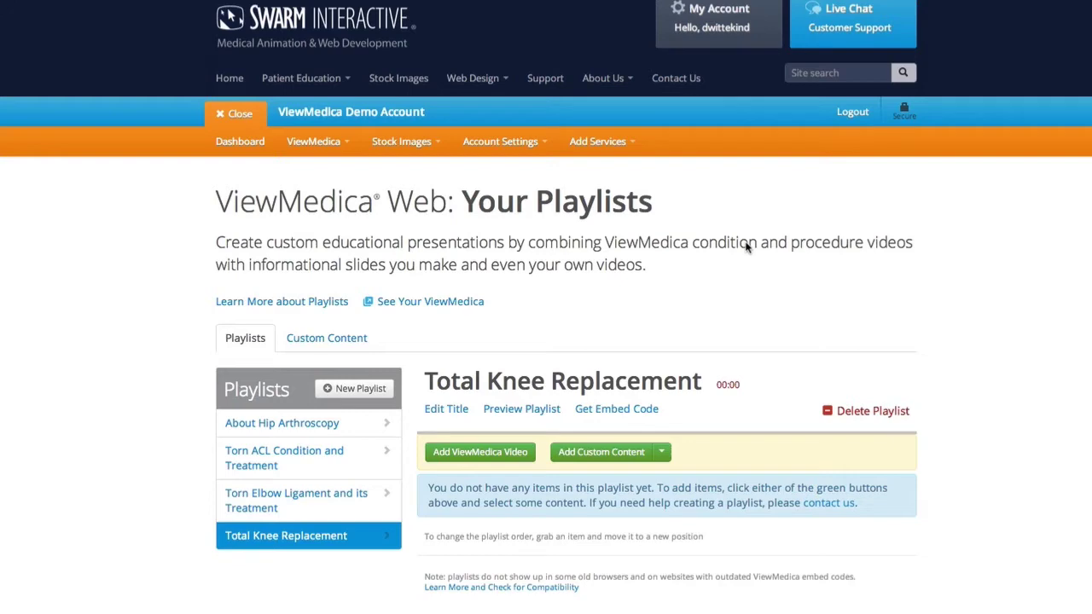
# Search 'arthritis' and 'total knee' and add Osteoarthritis of the Knee and Total Knee Replacement videos
pyautogui.click(478, 455)
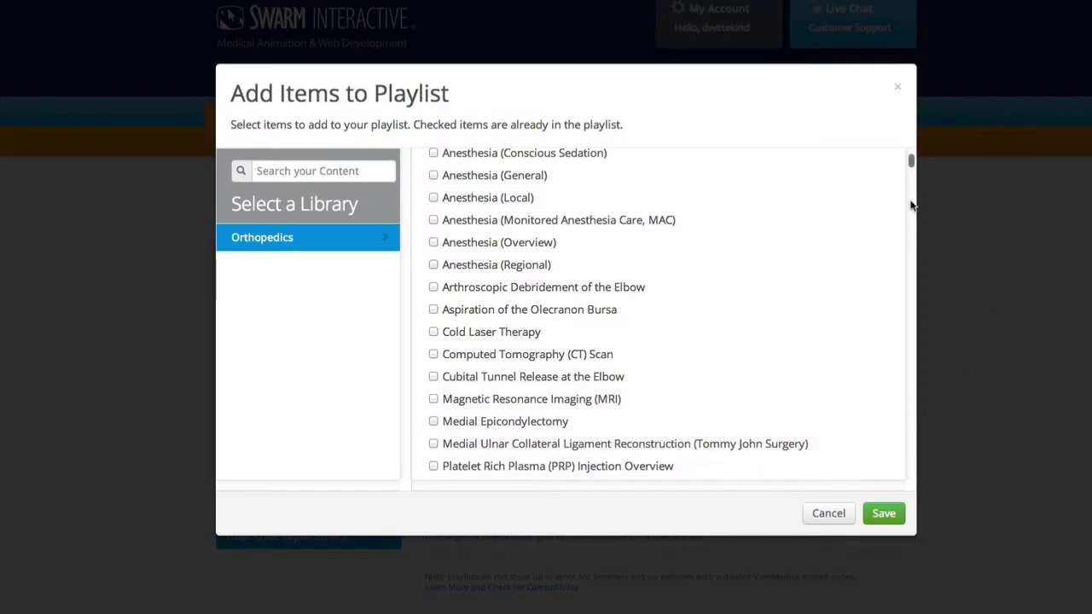
pyautogui.moveTo(910, 166)
pyautogui.mouseDown()
pyautogui.moveTo(909, 191)
pyautogui.moveTo(910, 156)
pyautogui.mouseUp()
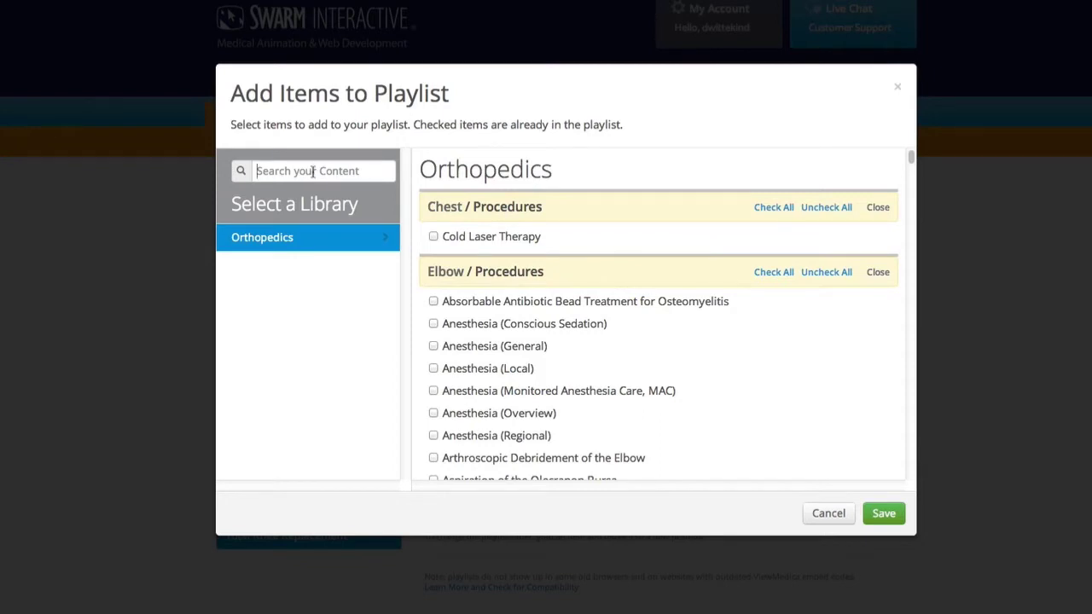
pyautogui.write('arthritis')
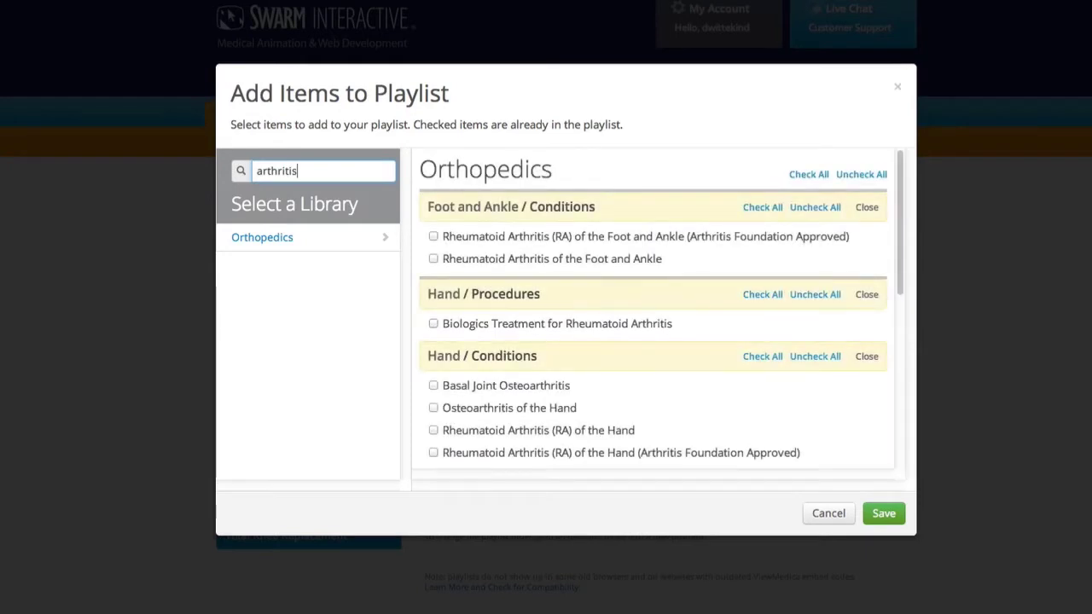
pyautogui.moveTo(897, 209); pyautogui.dragTo(882, 348)
pyautogui.click(495, 391)
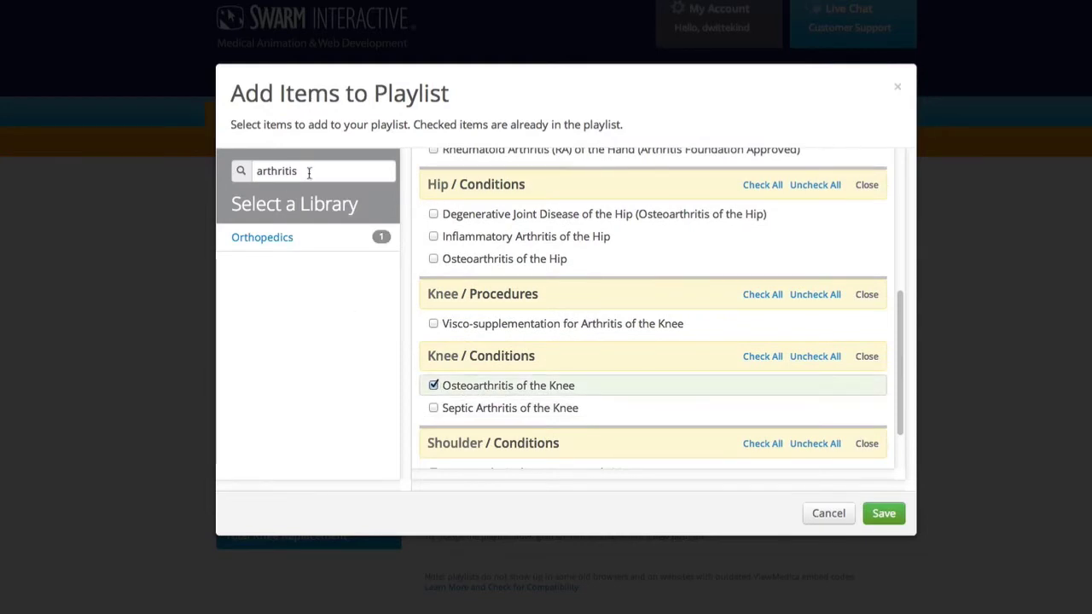
pyautogui.moveTo(307, 171); pyautogui.dragTo(219, 168)
pyautogui.write('total knee')
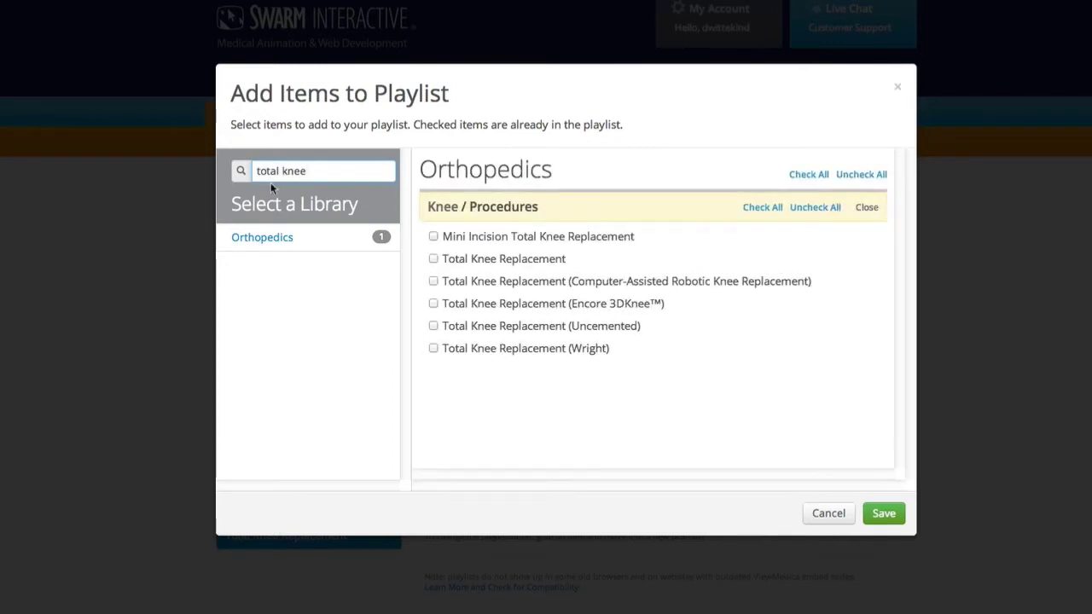
pyautogui.click(487, 261)
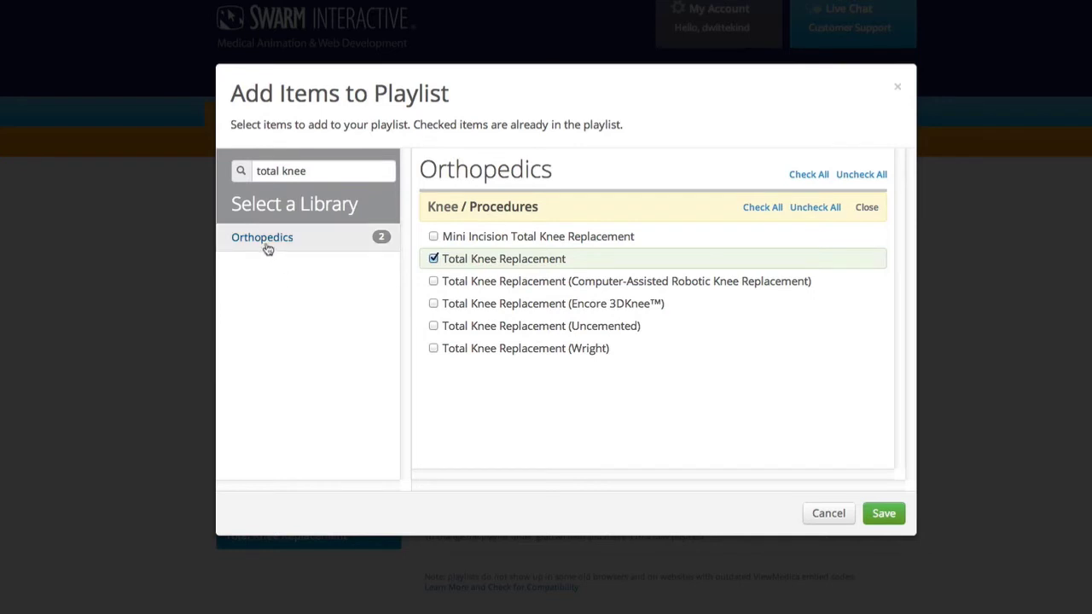
pyautogui.click(884, 515)
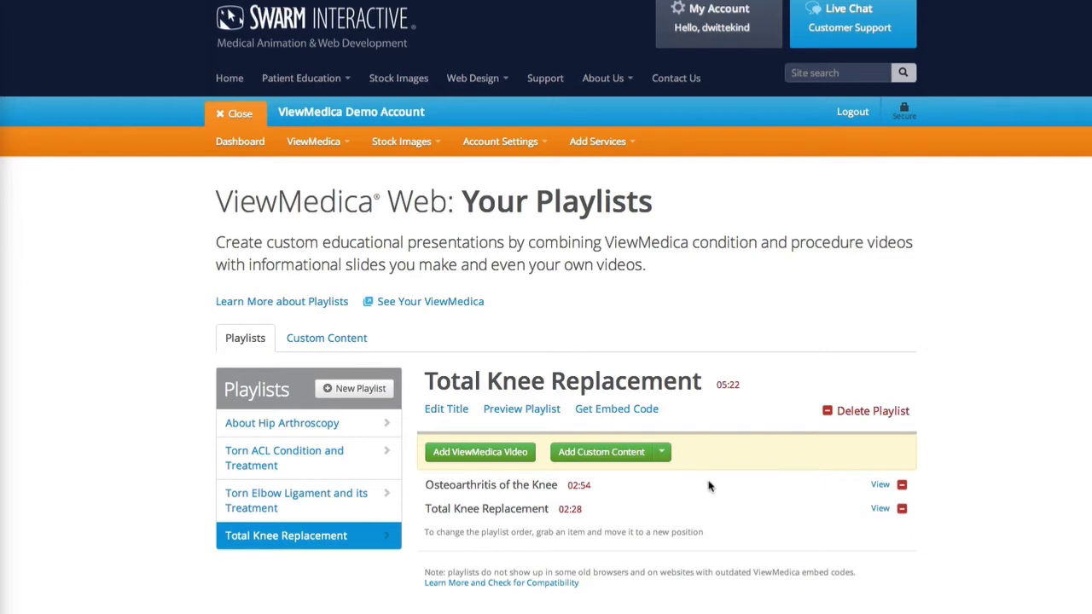
# Start a text slide titled 'intro slide' with headline 'Total Knee Replacement' and pasted body text
pyautogui.click(632, 459)
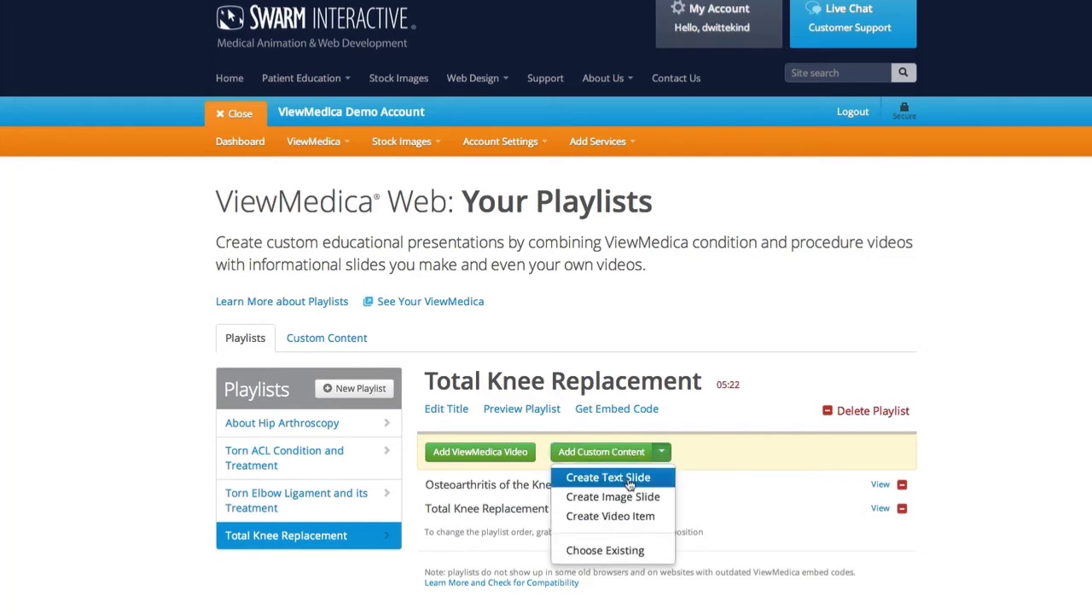
pyautogui.click(629, 481)
pyautogui.click(298, 179)
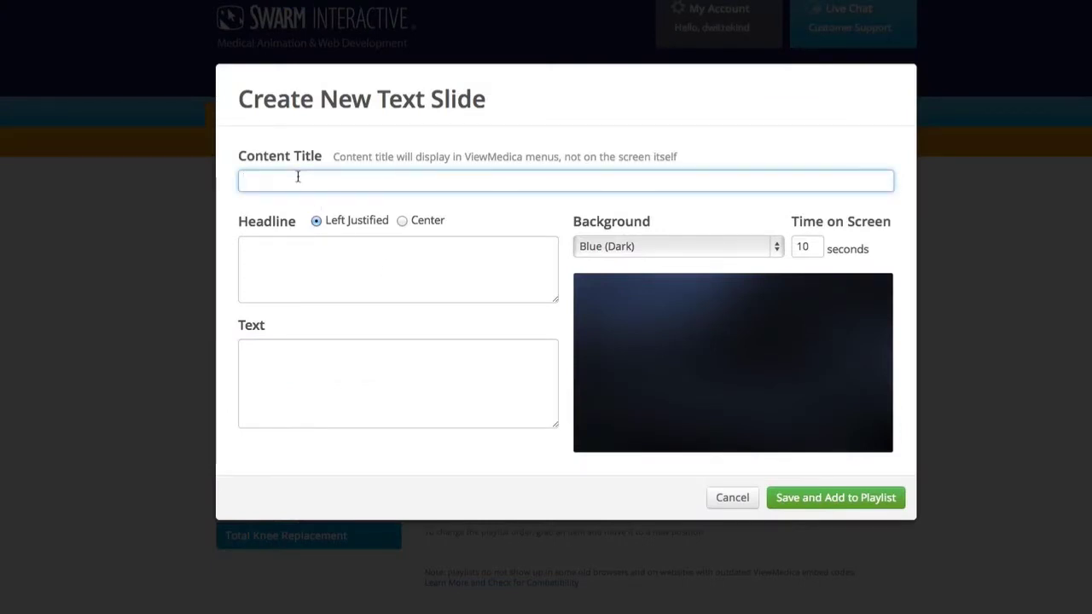
pyautogui.write('intro slide')
pyautogui.click(288, 274)
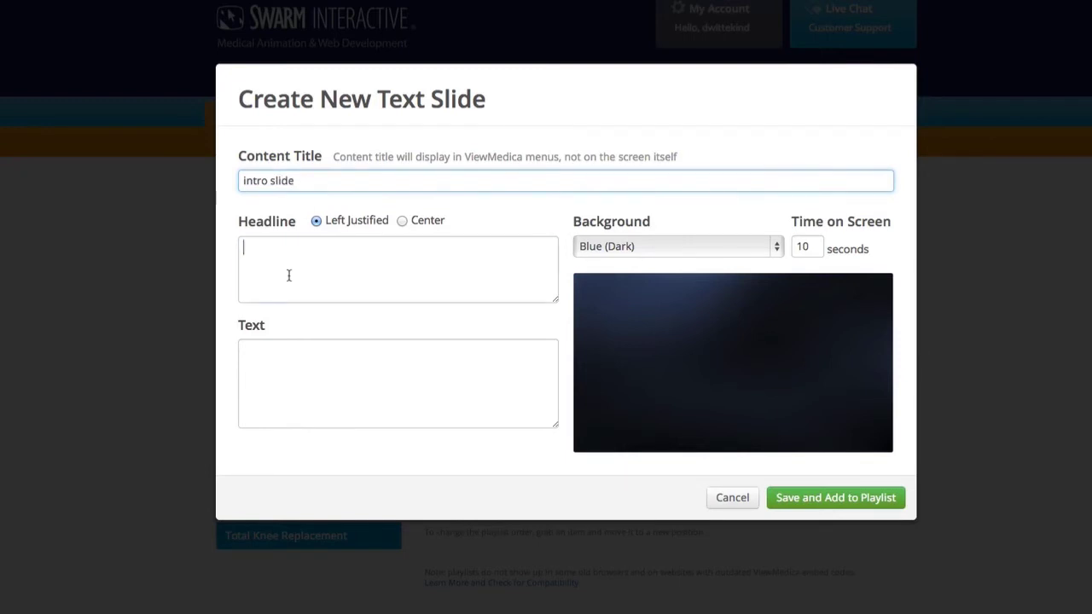
pyautogui.write('Total KNee')
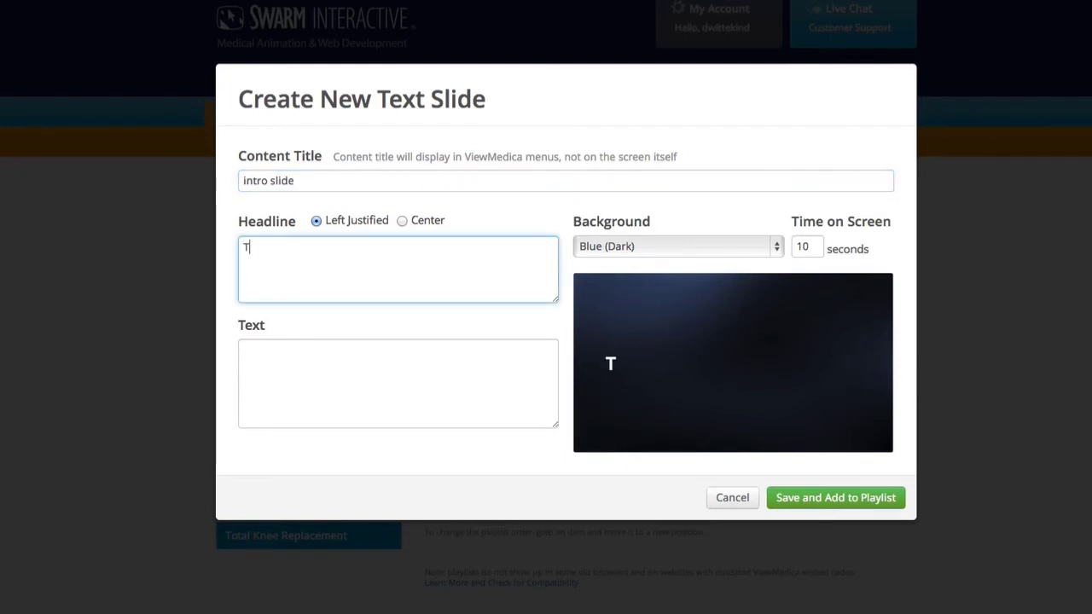
pyautogui.press('BackSpace')
pyautogui.press('BackSpace')
pyautogui.press('BackSpace')
pyautogui.write('nee Replacement')
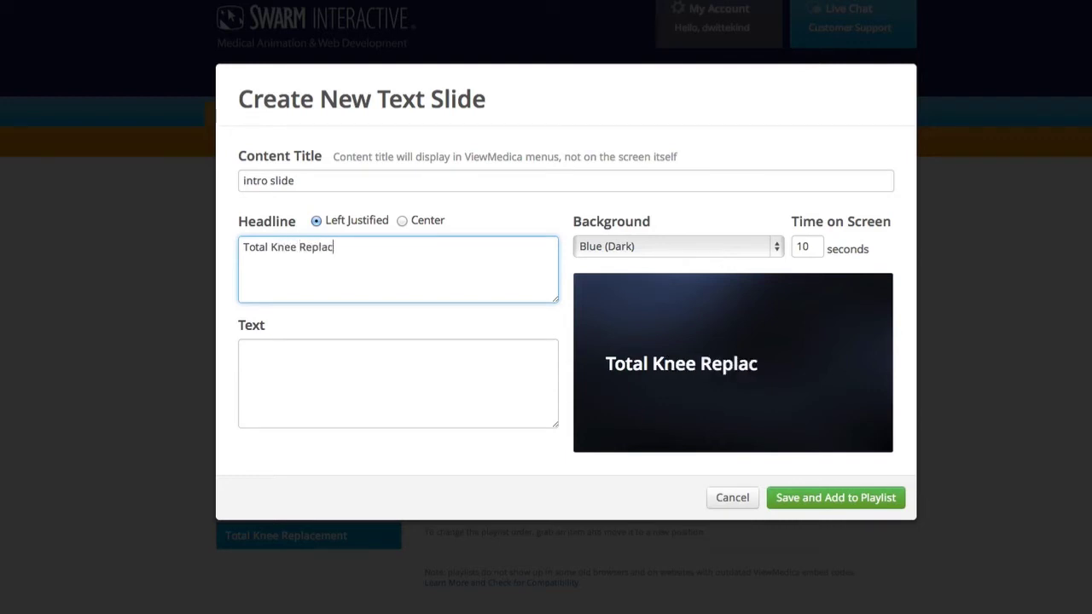
pyautogui.click(291, 371)
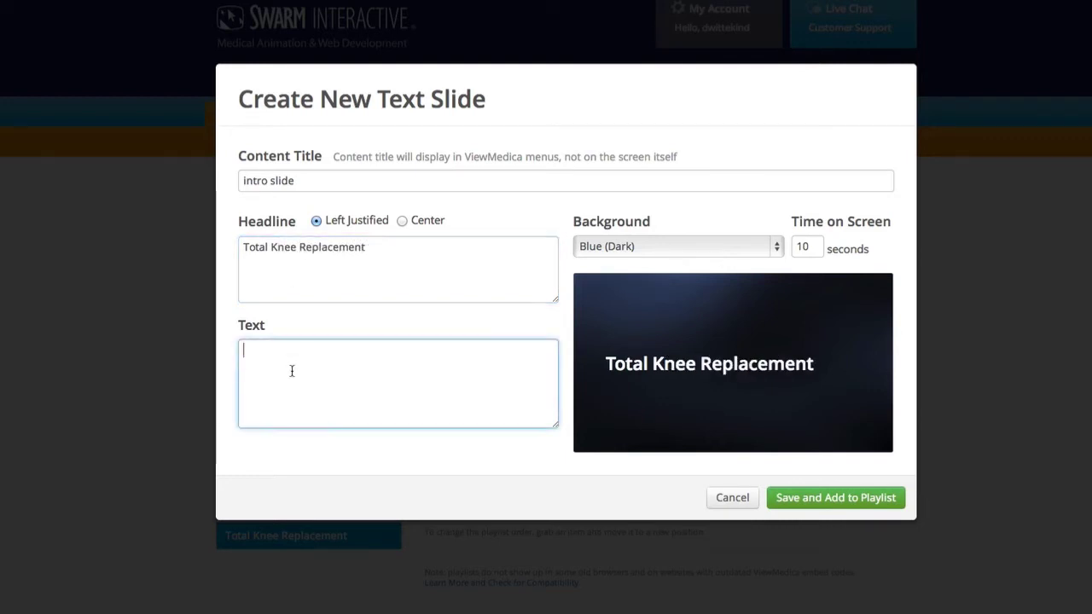
pyautogui.write('Dr. Jones has recommend you undergo Total Knee Replacement. Please take a few minutes to watch this educational presentation.')
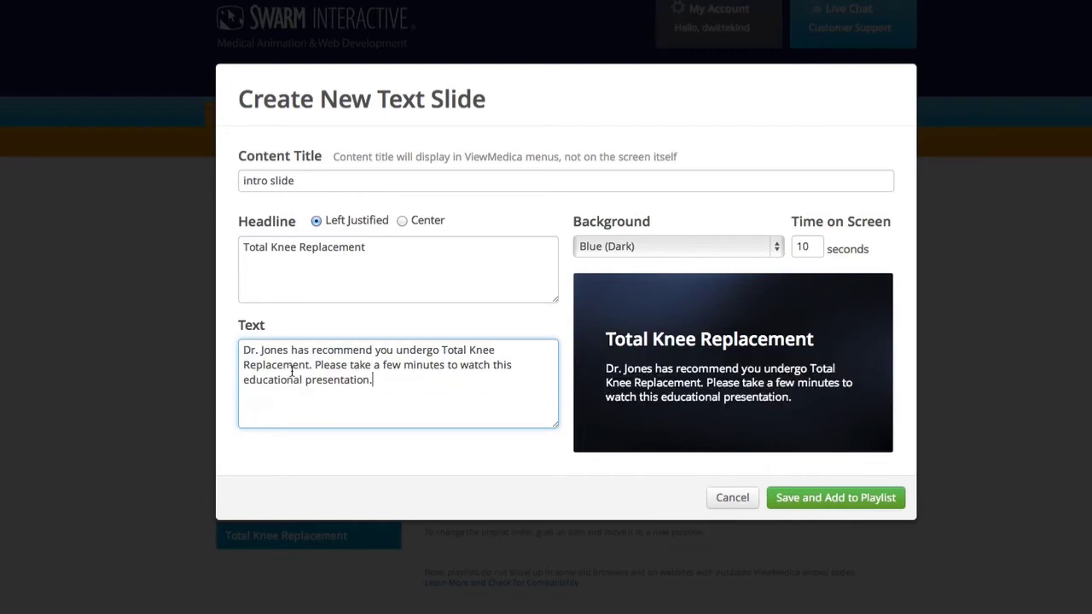
# Center the slide text, use a Green background, set 8 seconds on screen, and save it
pyautogui.click(404, 222)
pyautogui.click(659, 245)
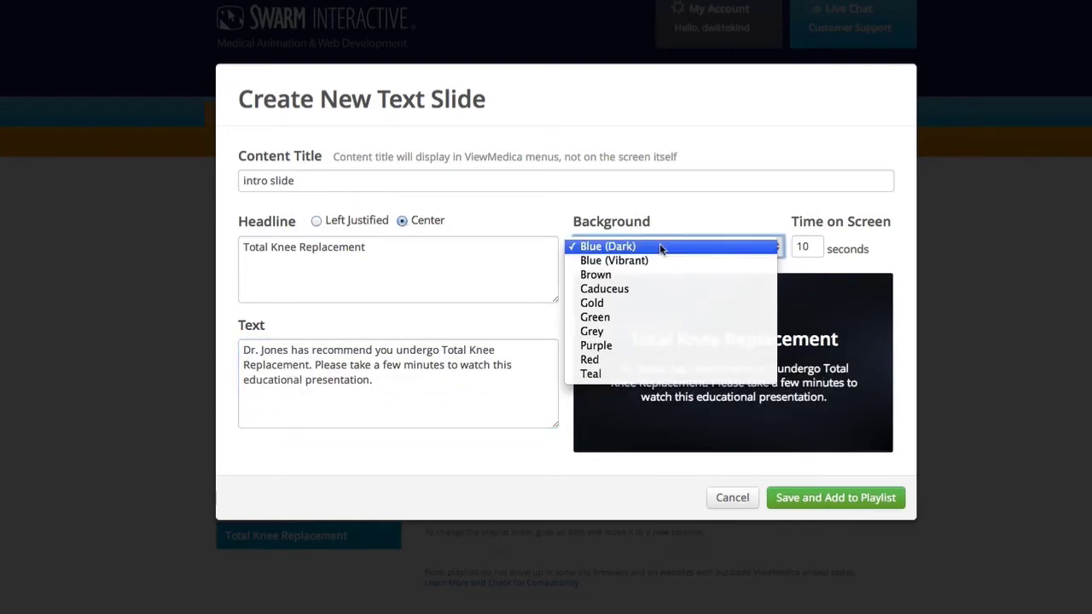
pyautogui.click(639, 275)
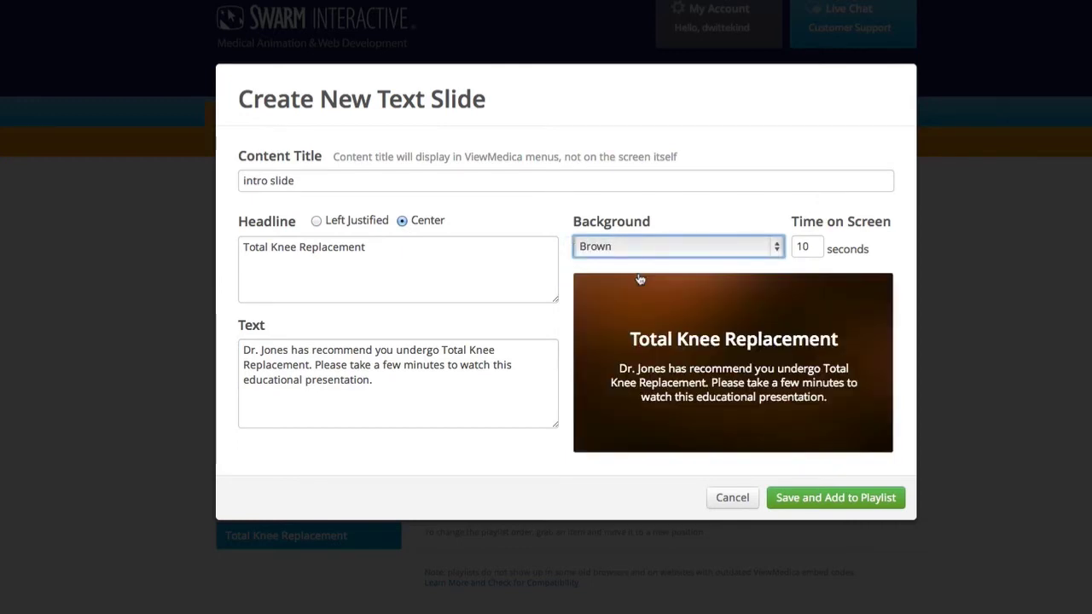
pyautogui.click(646, 247)
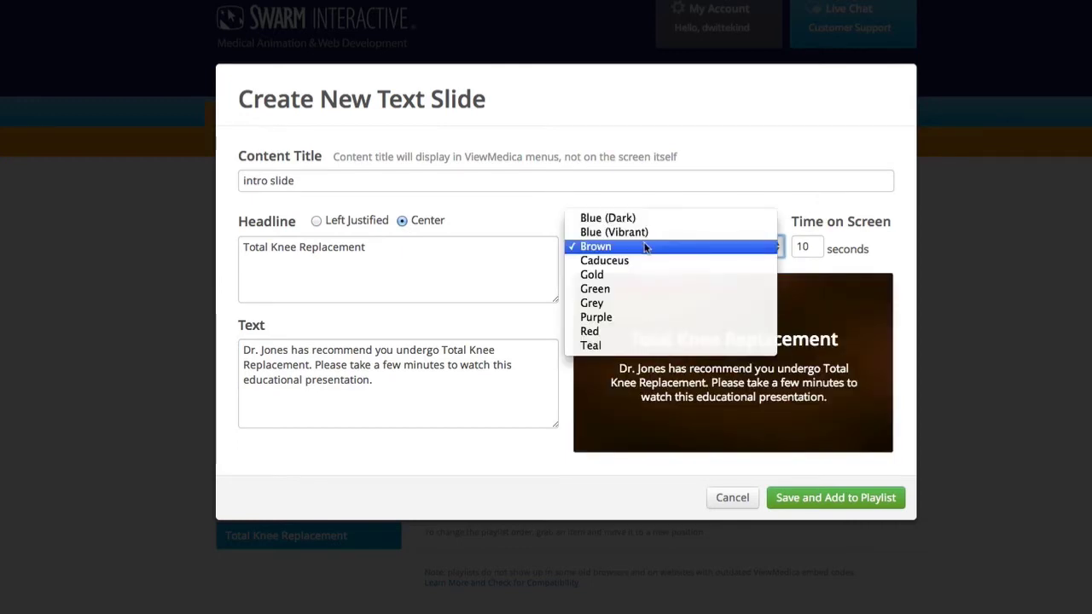
pyautogui.click(632, 291)
pyautogui.moveTo(805, 247); pyautogui.dragTo(781, 249)
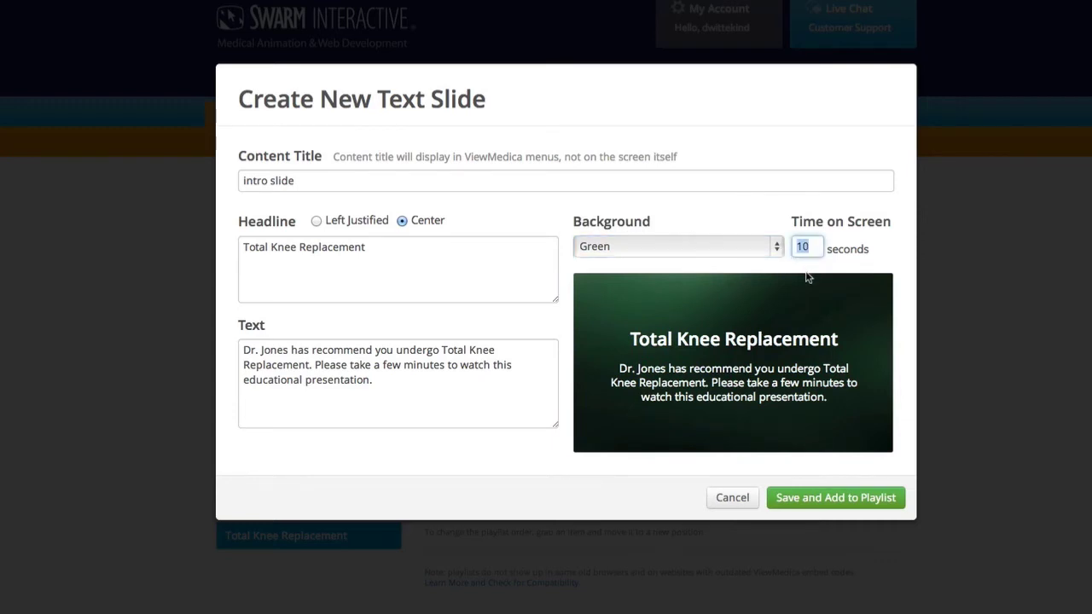
pyautogui.press('BackSpace')
pyautogui.write('8')
pyautogui.click(842, 500)
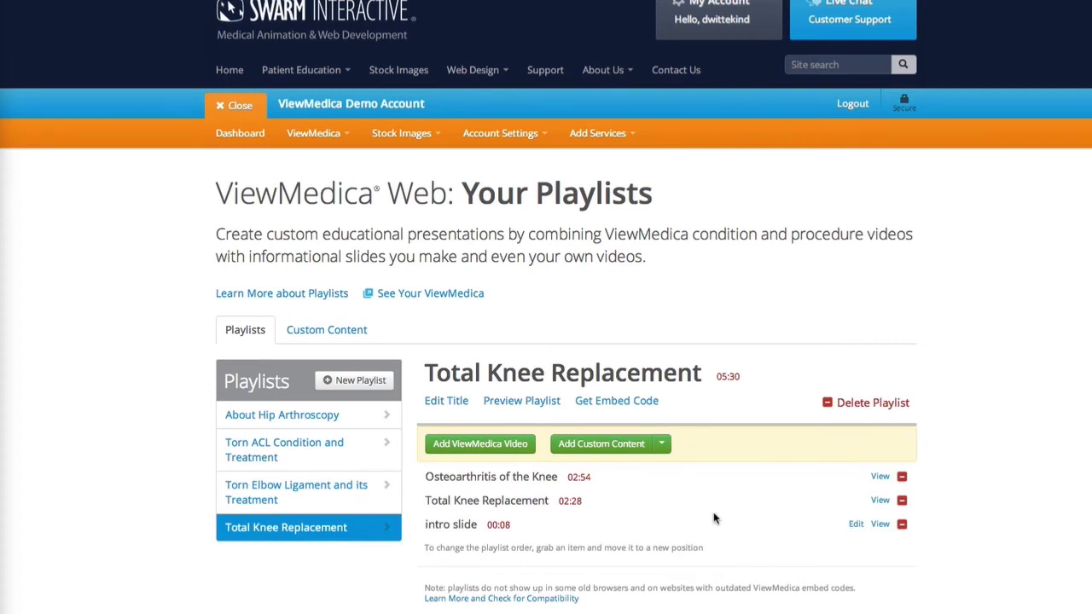
# Create a 10-second image slide titled 'image slide' from the pasted demo_imageslide.jpg URL and save it
pyautogui.click(601, 444)
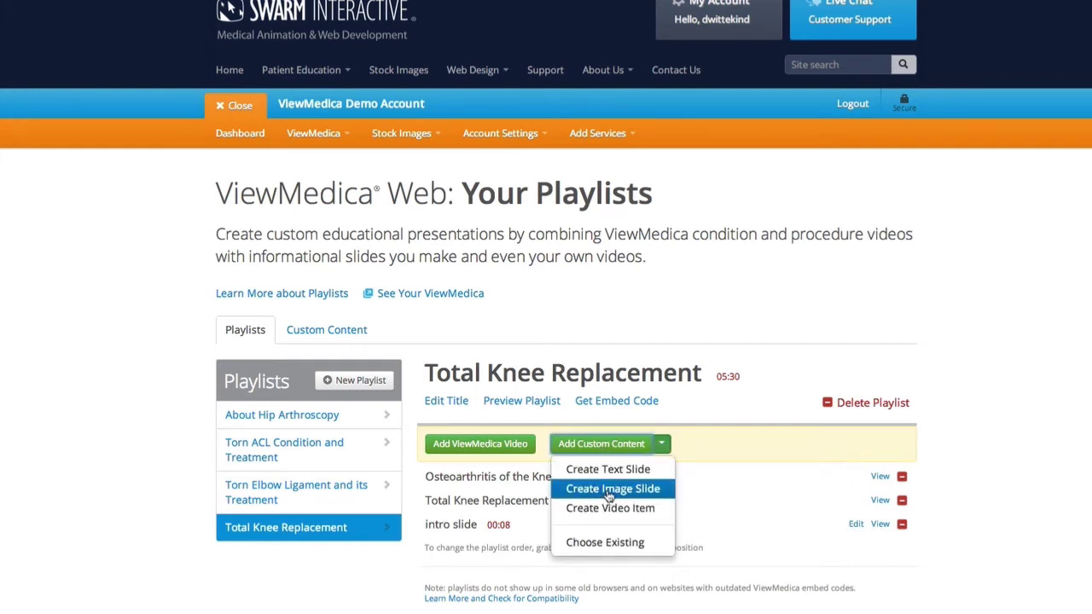
pyautogui.click(608, 493)
pyautogui.click(324, 181)
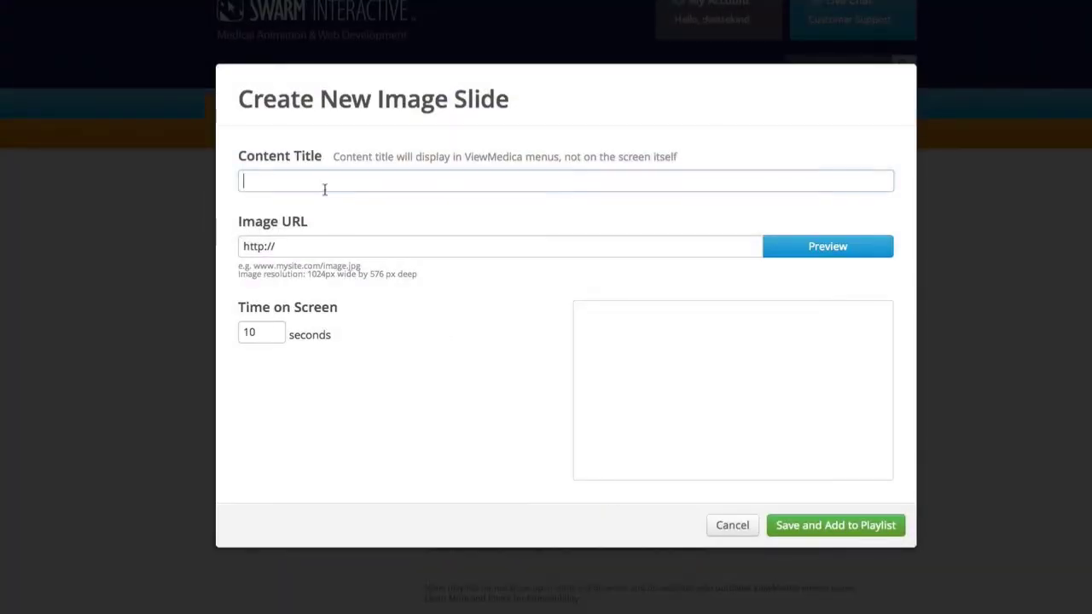
pyautogui.write('image slide')
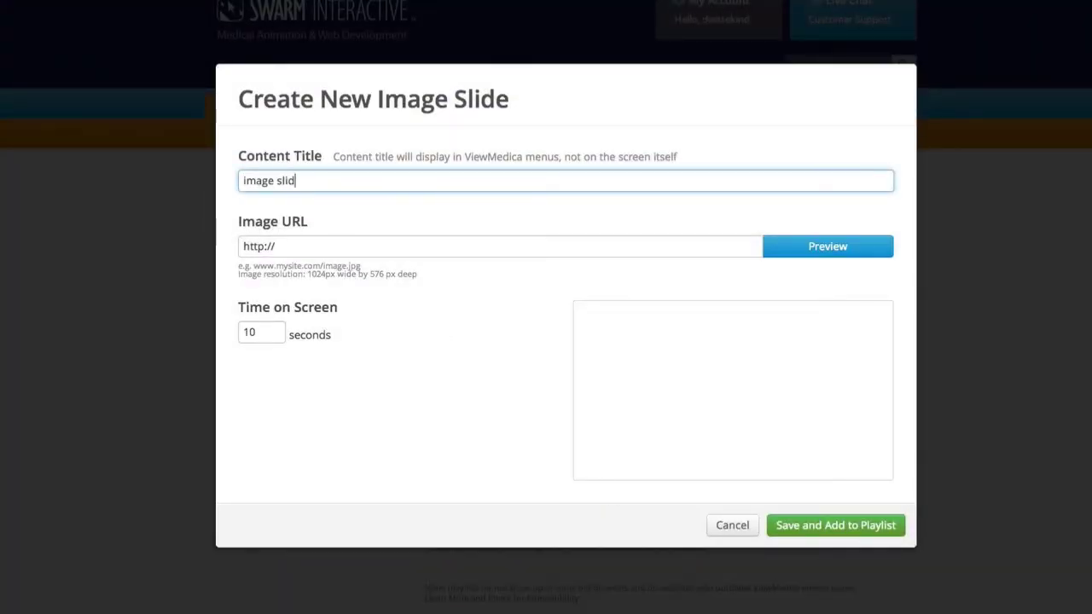
pyautogui.click(313, 247)
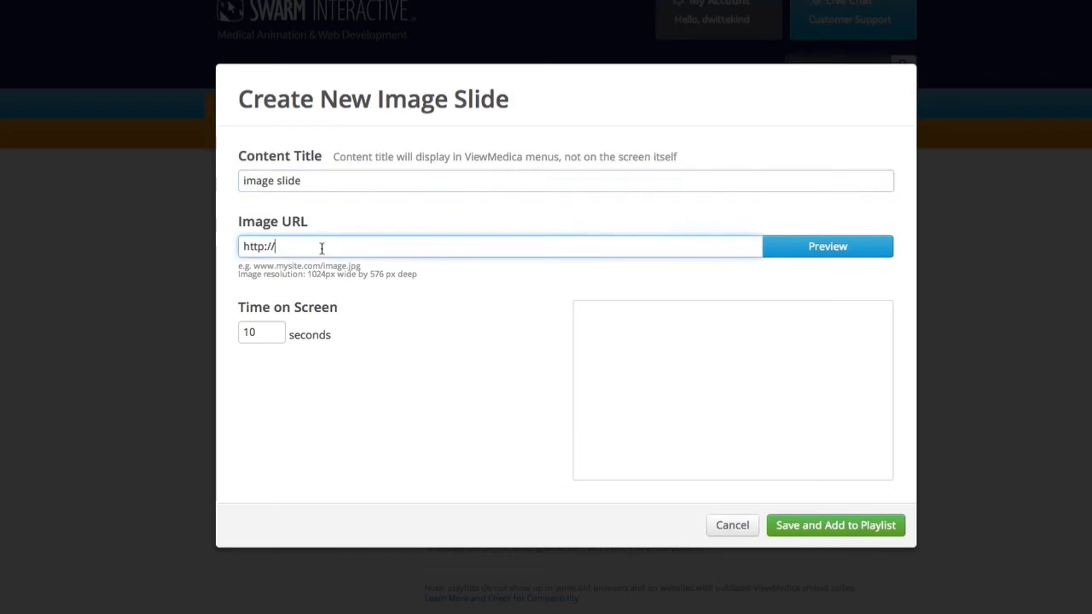
pyautogui.press('super+a')
pyautogui.write('https://www.swarminteractive.com/images/slides/demo_imageslide.jpg')
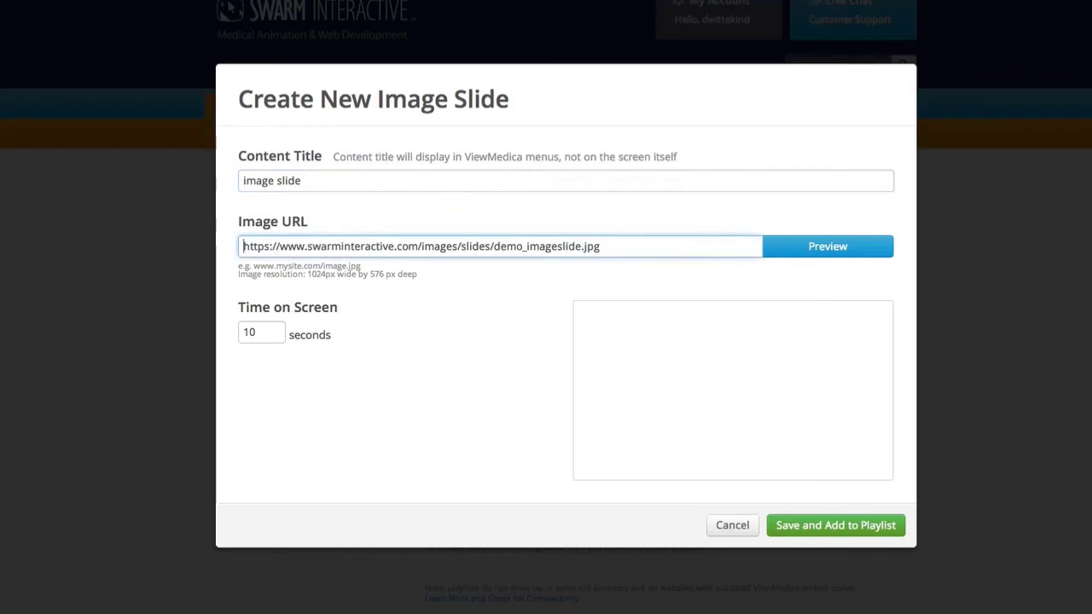
pyautogui.click(829, 248)
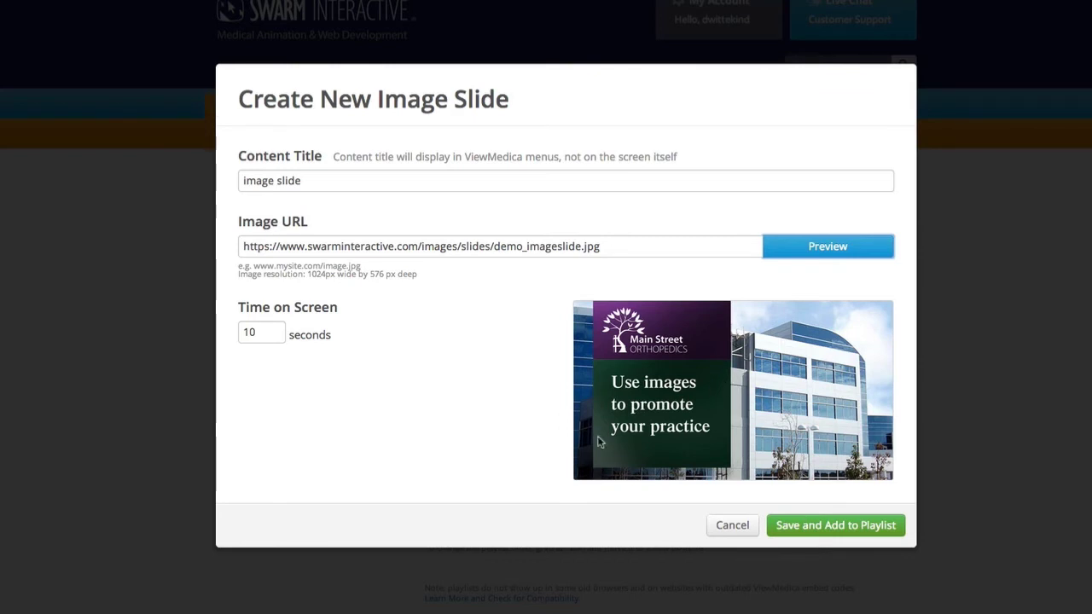
pyautogui.moveTo(266, 334); pyautogui.dragTo(231, 338)
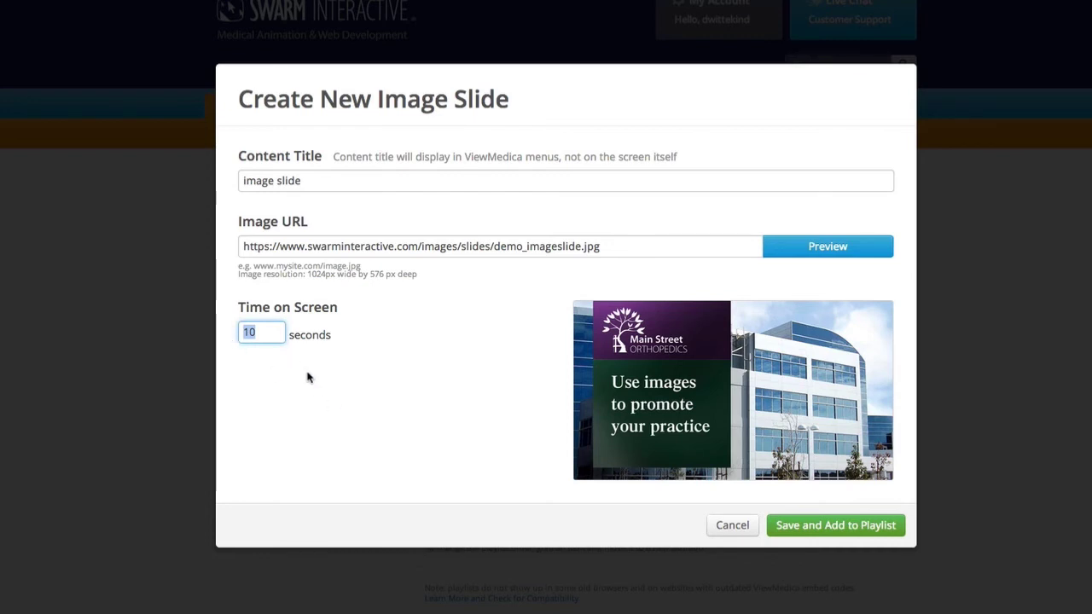
pyautogui.click(843, 525)
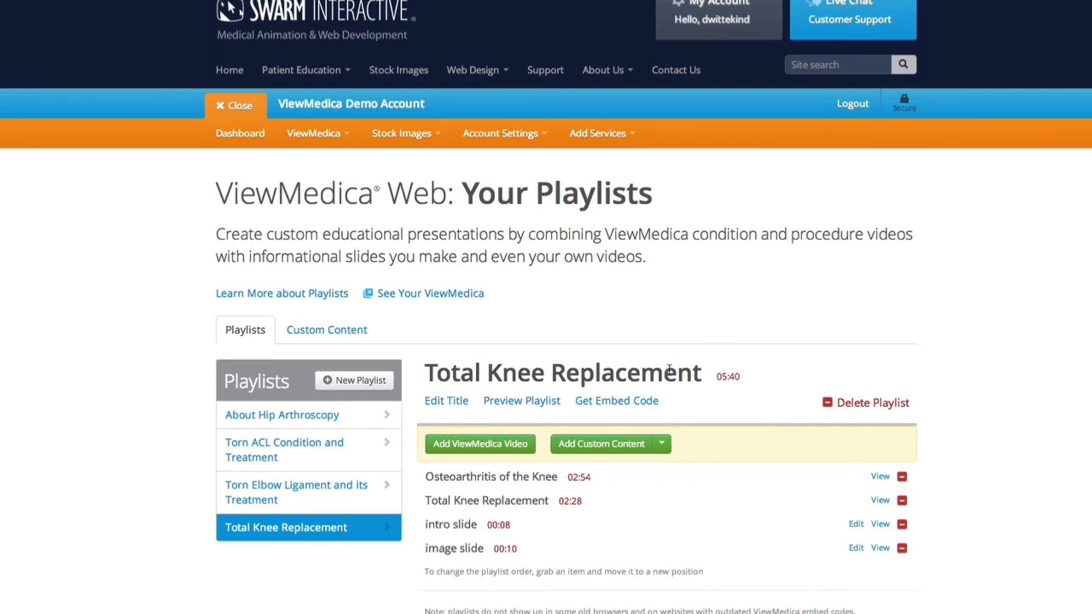
# Create a video item 'youtube video' from the Demo Reel's YouTube share link, preview it, and save it
pyautogui.click(628, 450)
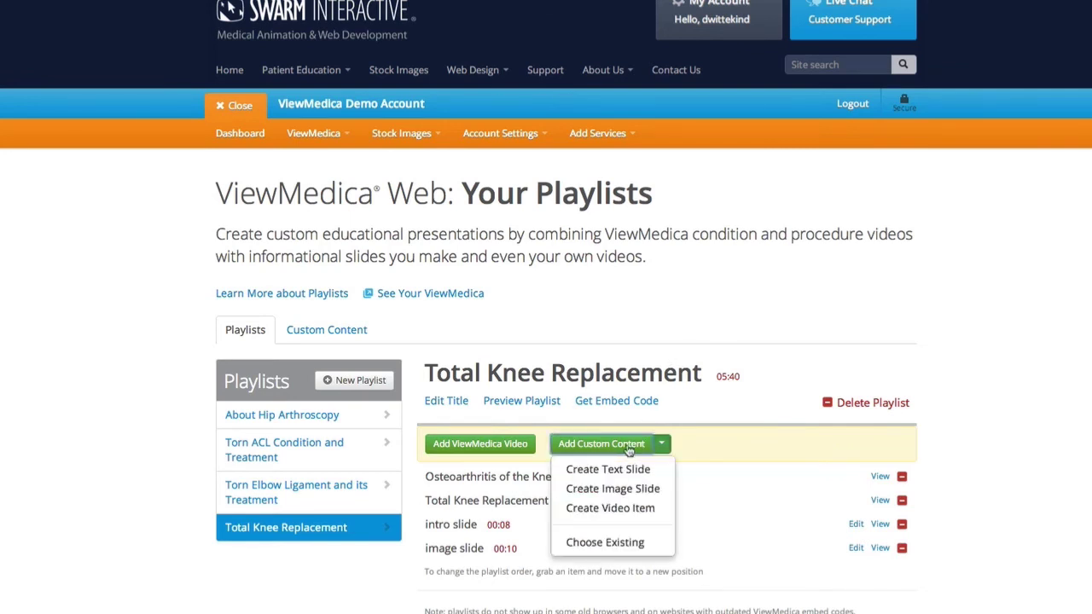
pyautogui.click(619, 510)
pyautogui.click(299, 180)
pyautogui.write('youtube vid')
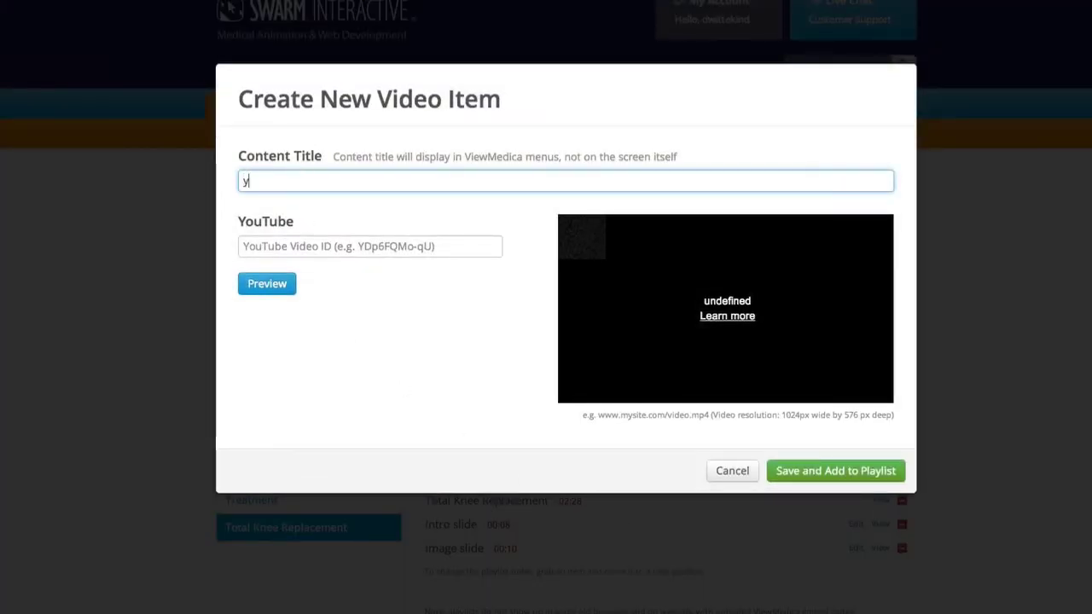
pyautogui.write('eo')
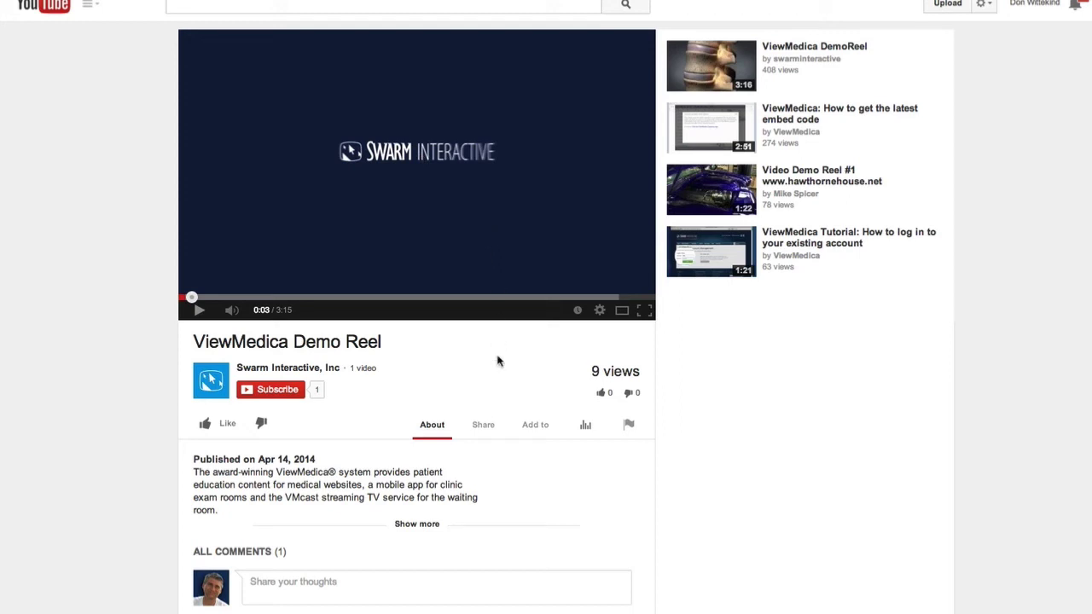
pyautogui.click(482, 428)
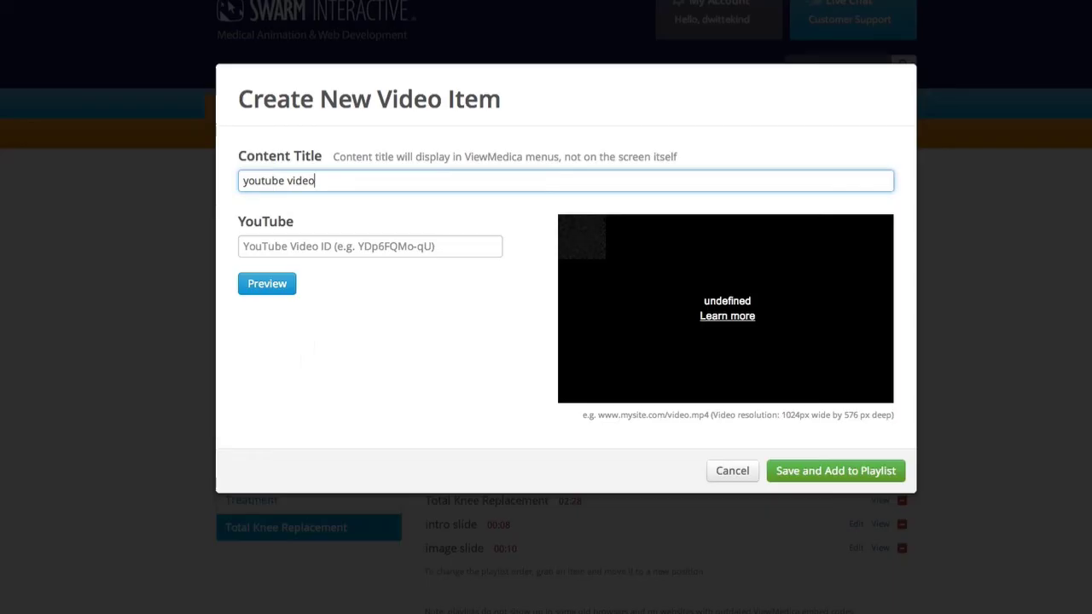
pyautogui.click(464, 247)
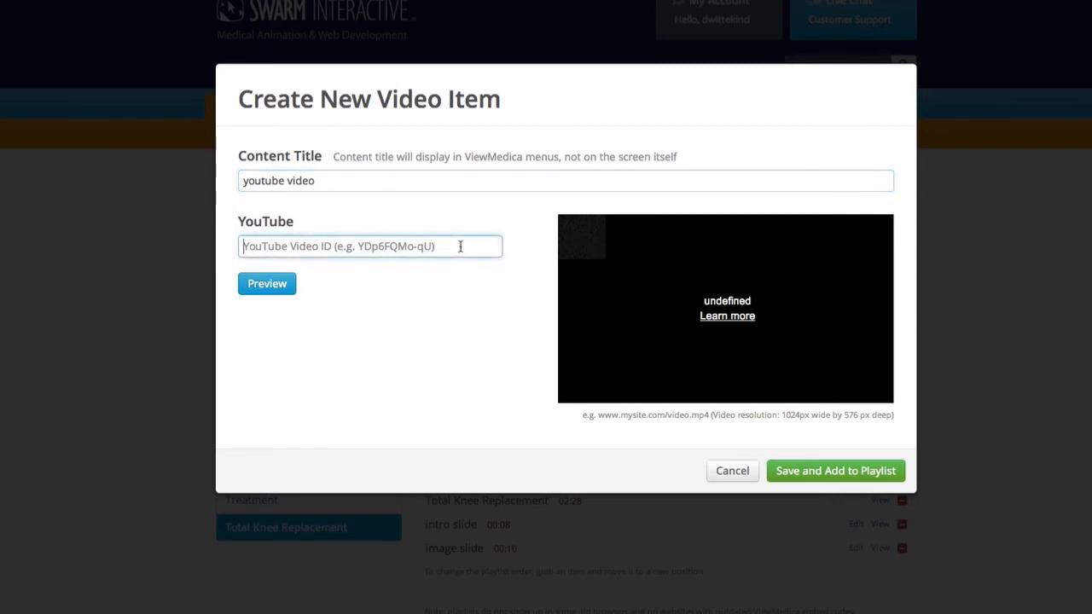
pyautogui.write('http://youtu.be/o5PlYVCVde4')
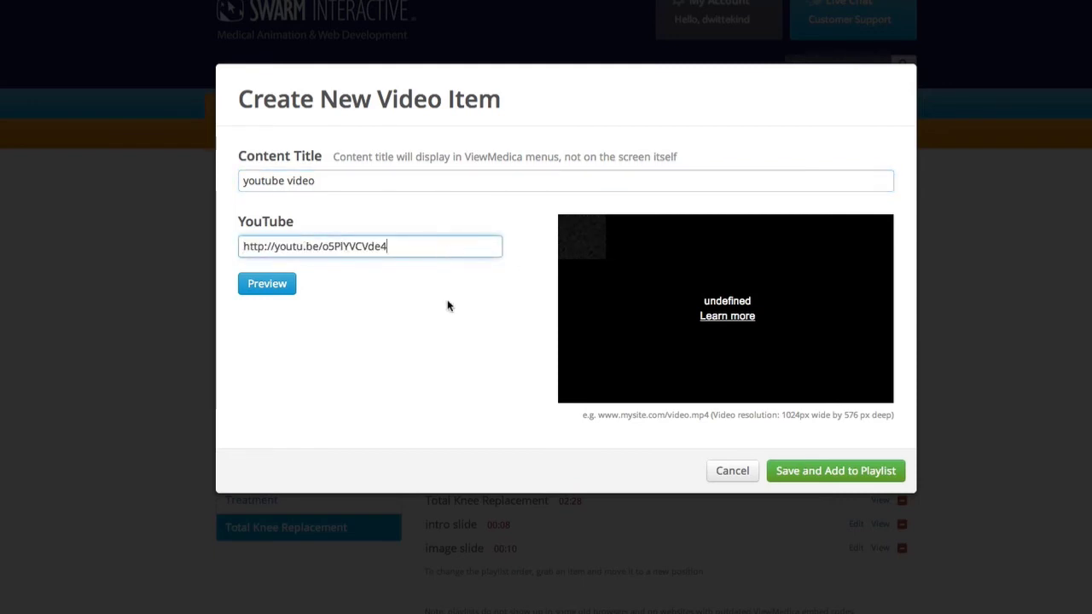
pyautogui.click(267, 286)
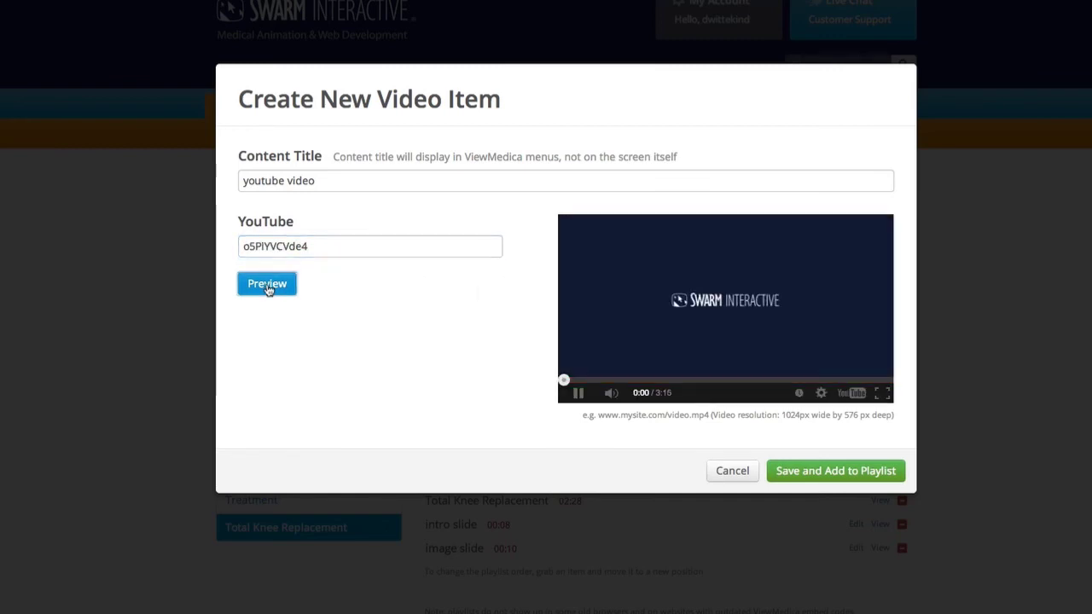
pyautogui.click(579, 394)
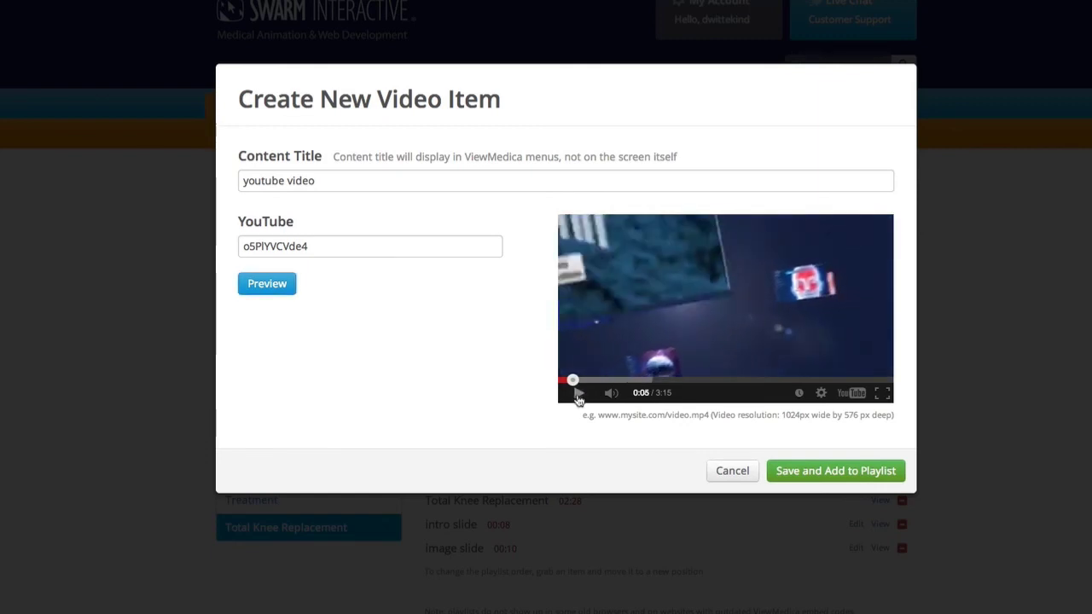
pyautogui.click(835, 472)
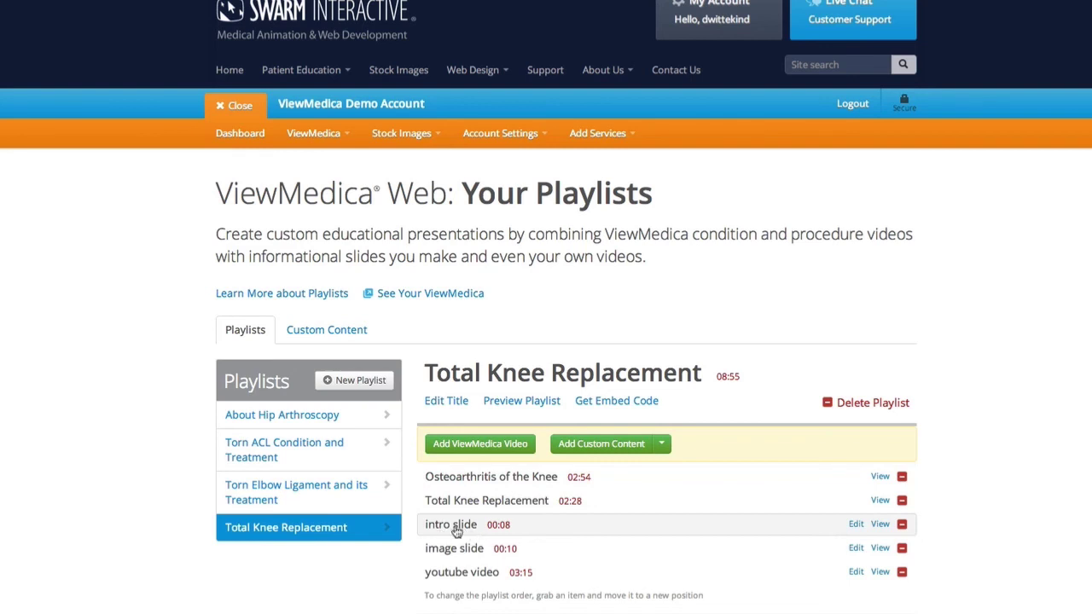
# Move intro slide to the top and image slide above Total Knee Replacement, then select the embed code
pyautogui.moveTo(461, 531); pyautogui.dragTo(466, 483)
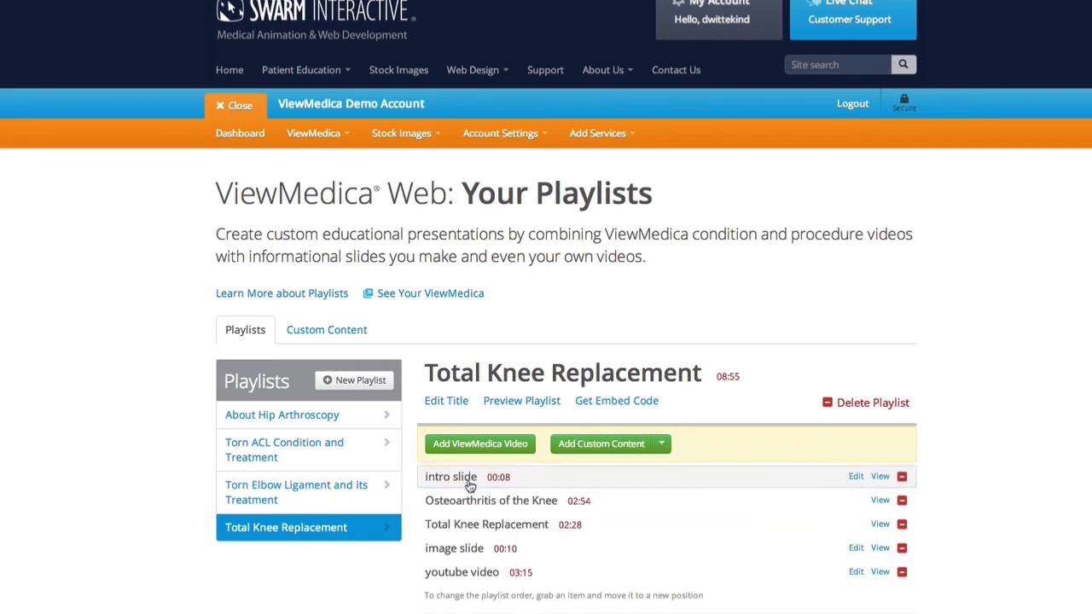
pyautogui.moveTo(463, 550); pyautogui.dragTo(463, 526)
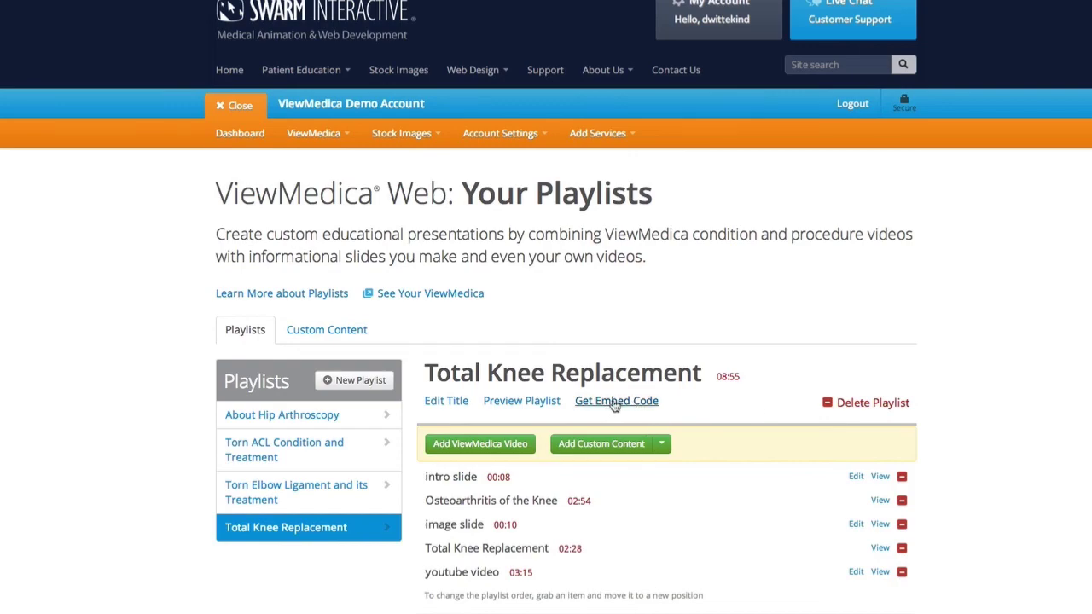
pyautogui.click(614, 402)
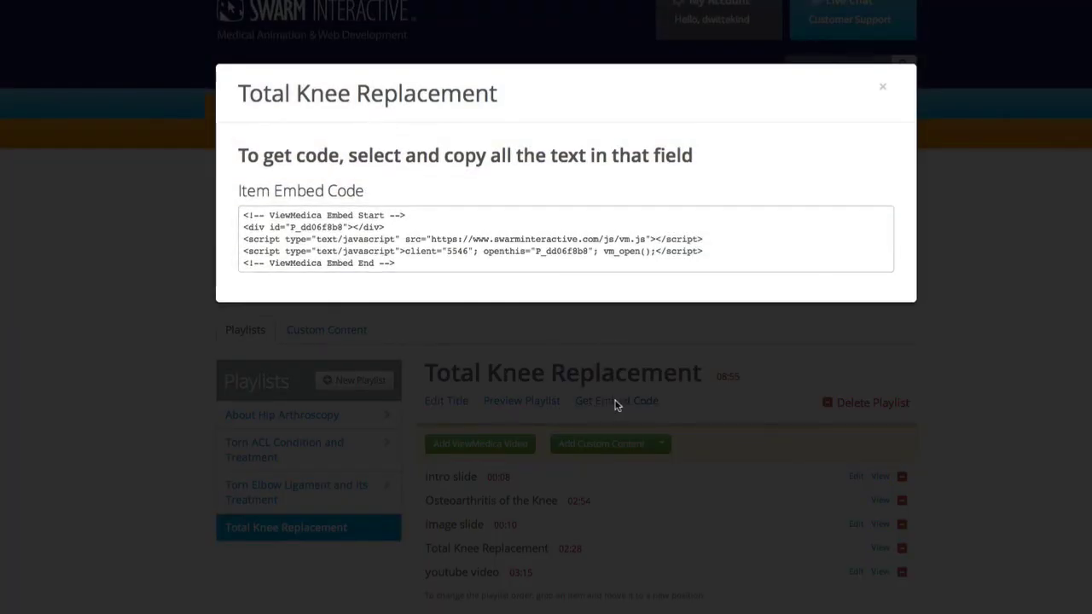
pyautogui.moveTo(414, 264); pyautogui.dragTo(236, 208)
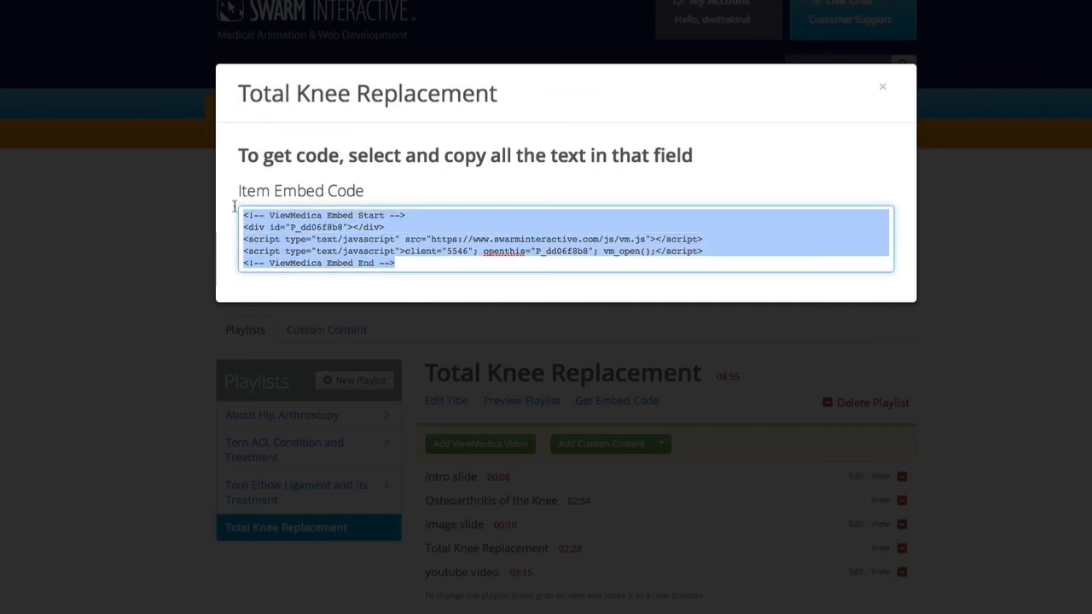